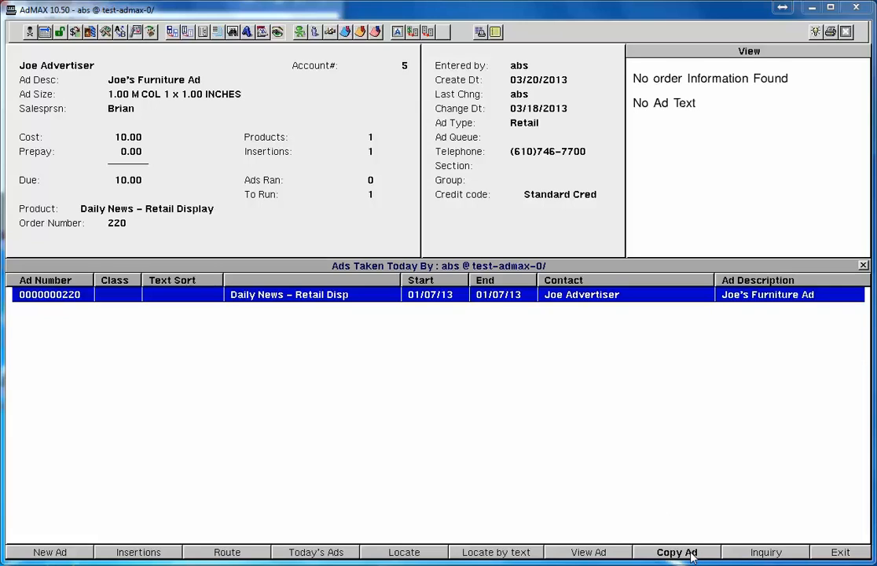
Duplicate Joe's Furniture Ad without its insertions and clear all customer information, including the phone number, from the copy.
{"action": "left_click", "coordinate": [691, 555]}
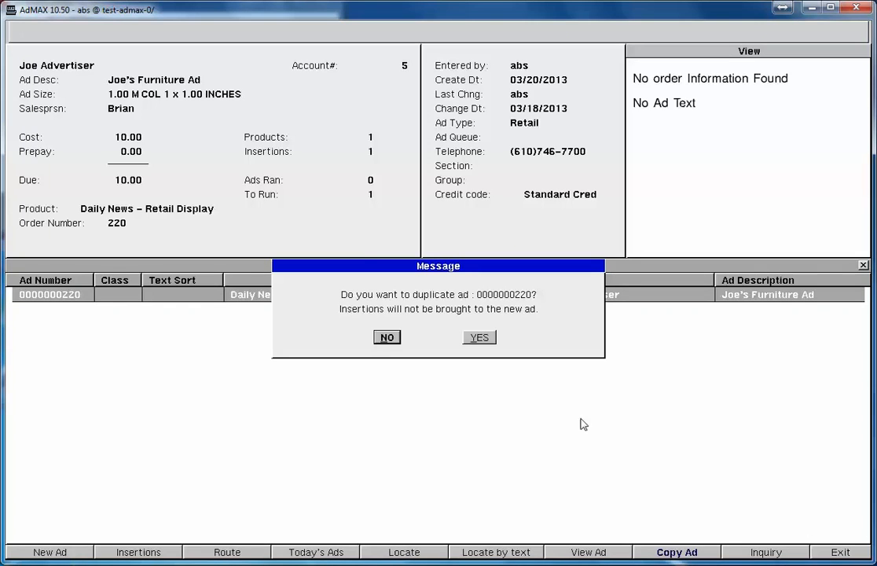
{"action": "left_click", "coordinate": [486, 339]}
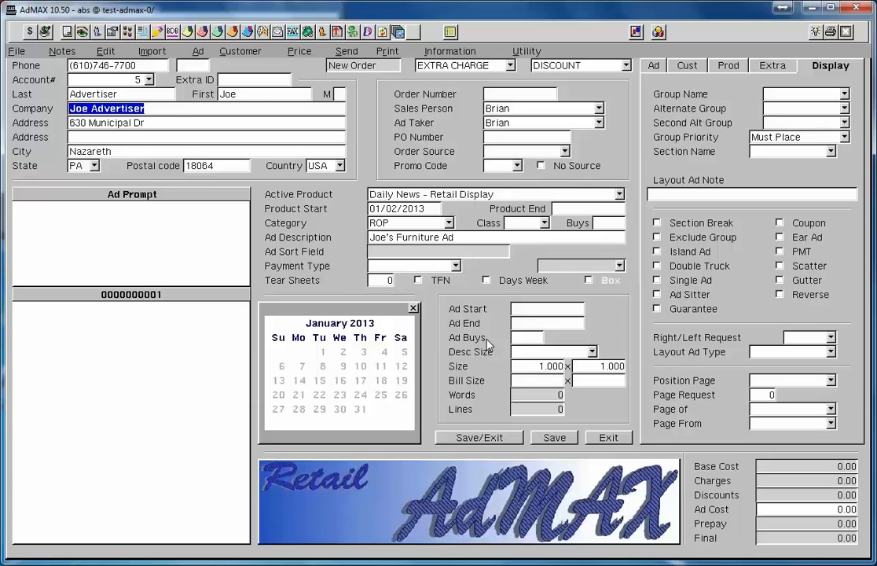
{"action": "left_click", "coordinate": [250, 54]}
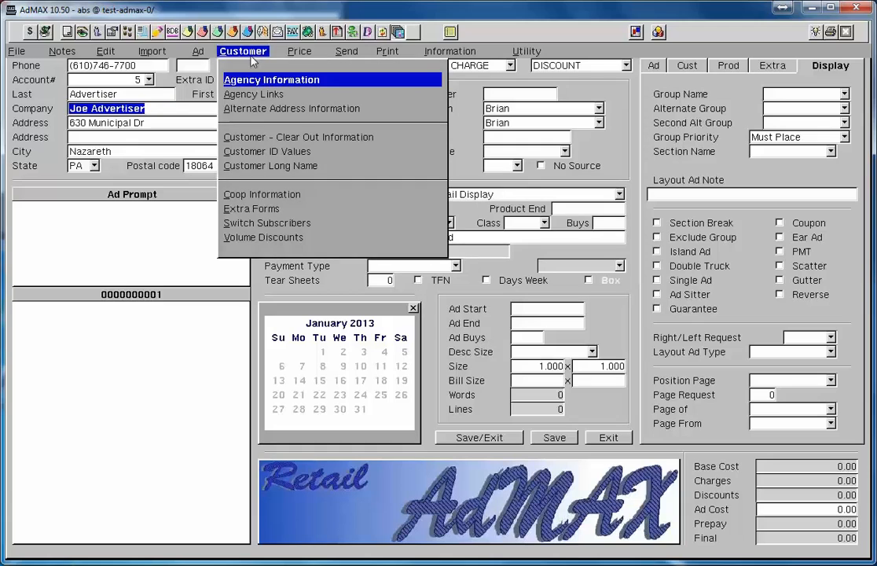
{"action": "left_click", "coordinate": [268, 138]}
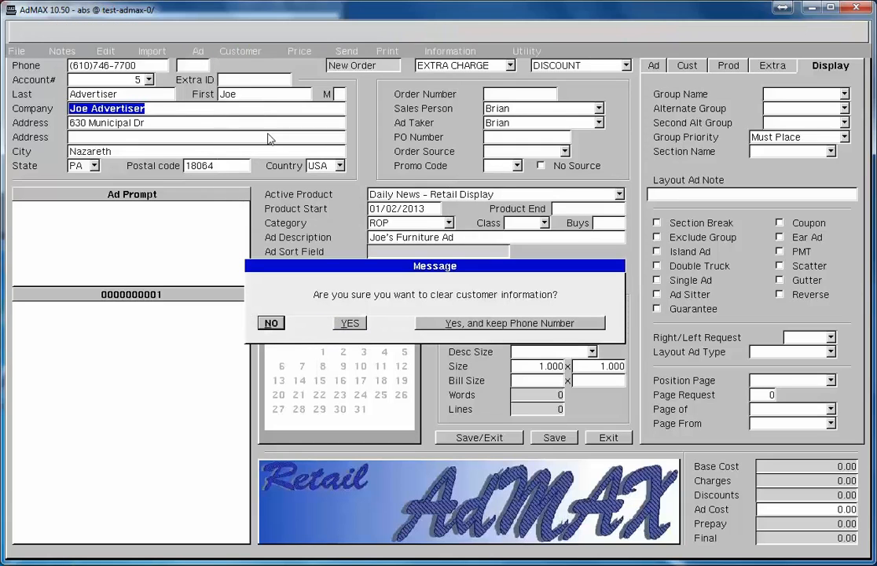
{"action": "left_click", "coordinate": [349, 323]}
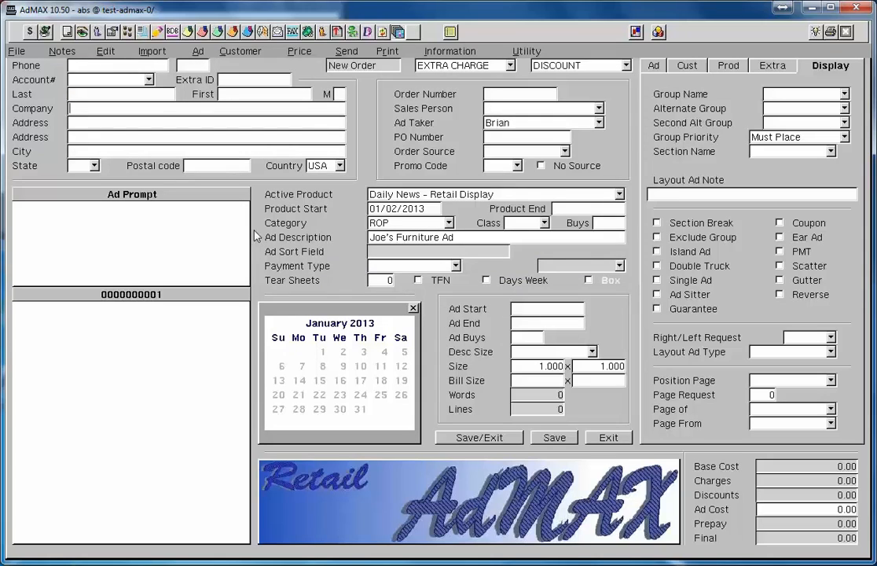
Load a different customer into the duplicated ad by entering that customer's account number.
{"action": "left_click", "coordinate": [95, 83]}
{"action": "type", "text": "4"}
{"action": "key", "text": "Return"}
{"action": "key", "text": "Return"}
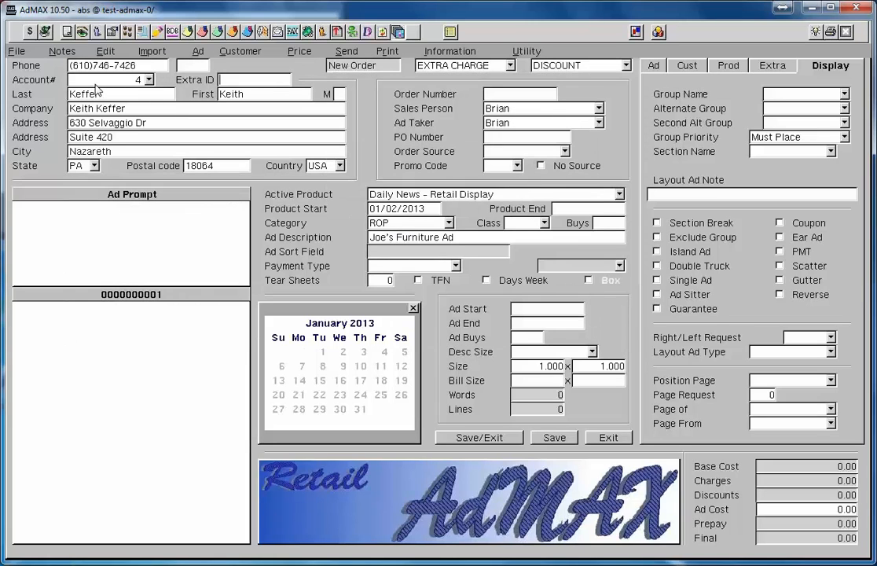
Schedule the ad's insertions for January 26 and 27, 2013, and cost the ad.
{"action": "left_click", "coordinate": [362, 381]}
{"action": "left_click", "coordinate": [399, 395]}
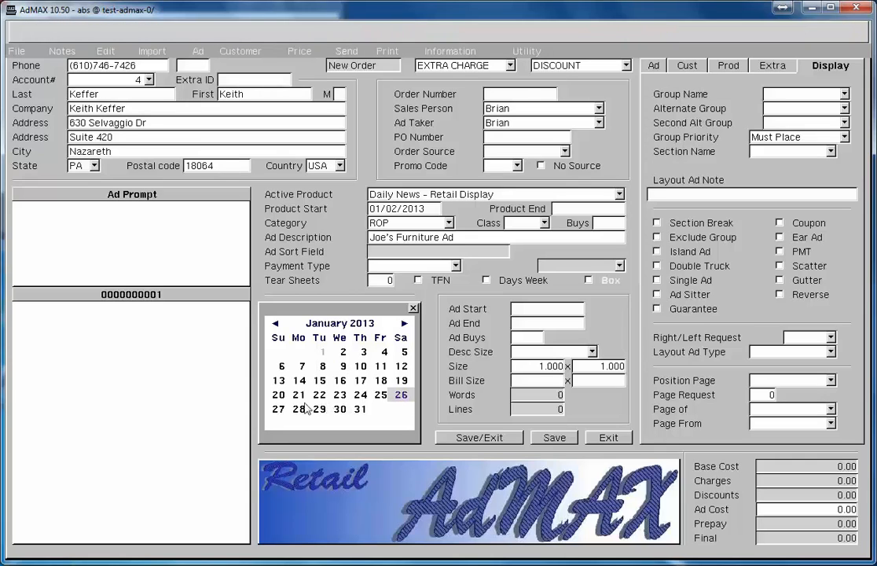
{"action": "left_click", "coordinate": [279, 410]}
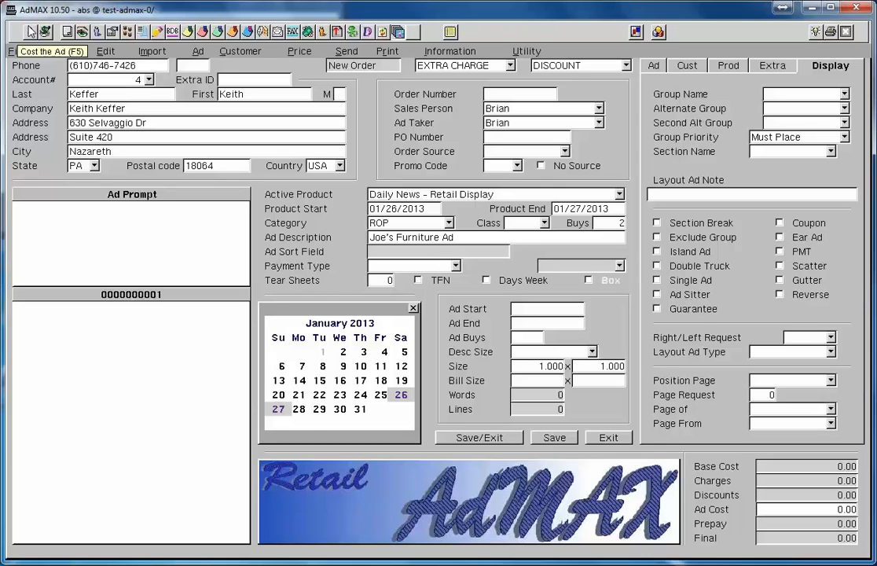
{"action": "left_click", "coordinate": [31, 31]}
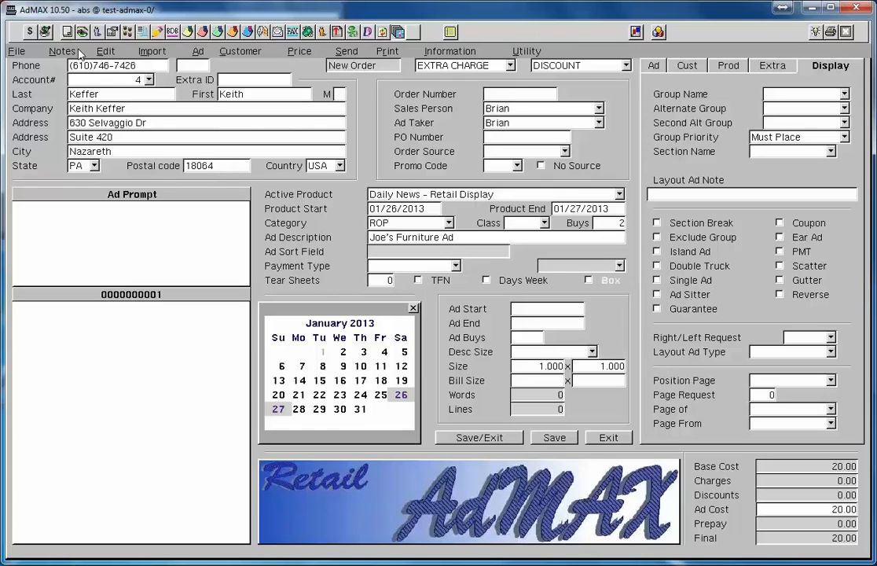
Set the ad description to "ad 1", and save and exit the ad.
{"action": "left_click", "coordinate": [463, 238]}
{"action": "type", "text": "ad 1"}
{"action": "key", "text": "Tab"}
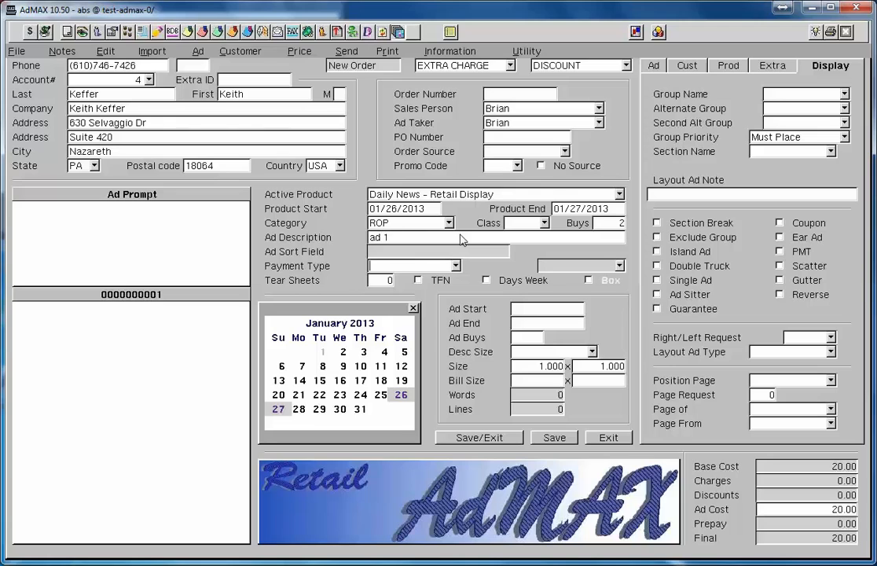
{"action": "left_click", "coordinate": [491, 437]}
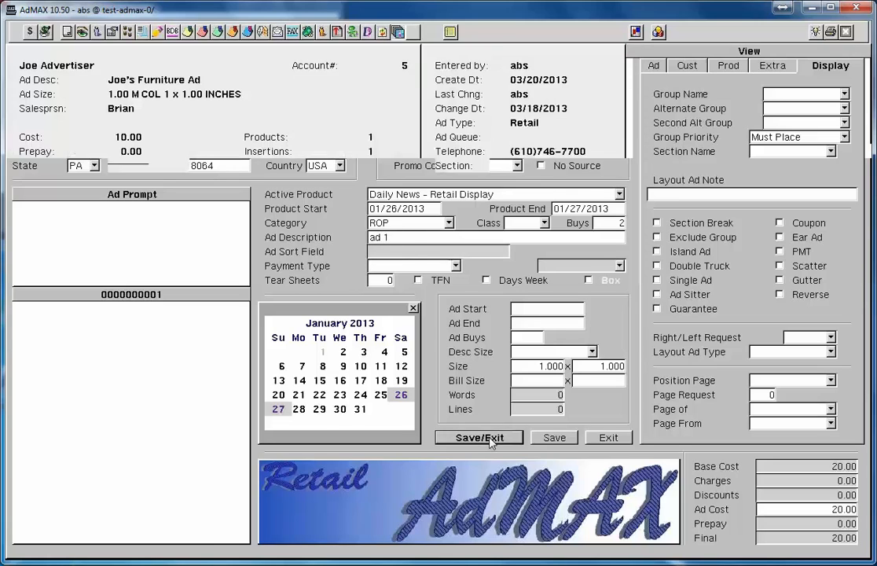
Duplicate "ad 1" from today's ads together with its insertions.
{"action": "left_click", "coordinate": [438, 294]}
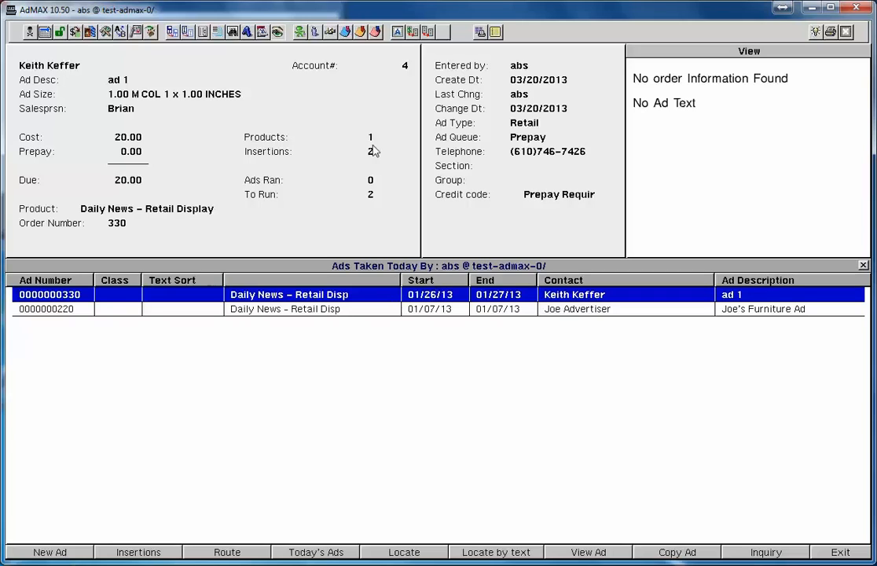
{"action": "left_click", "coordinate": [189, 33]}
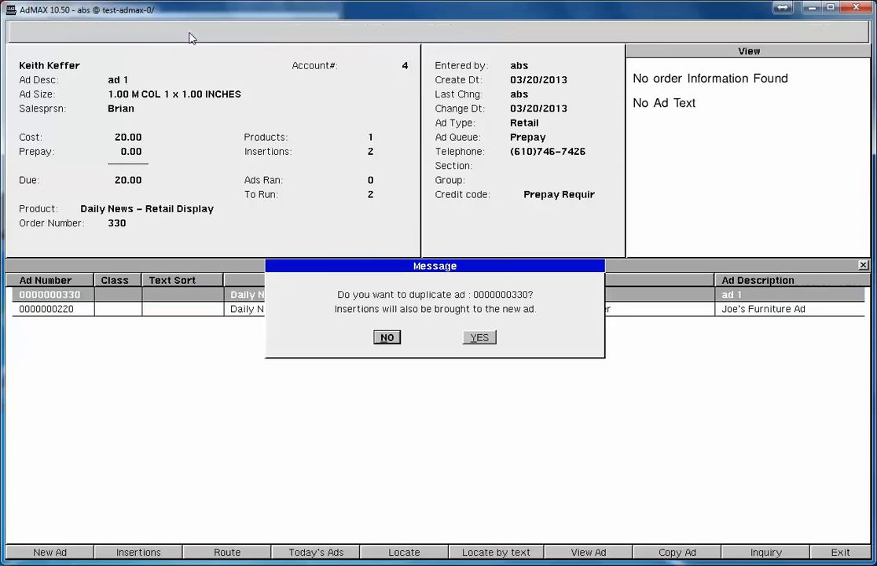
{"action": "left_click", "coordinate": [481, 336]}
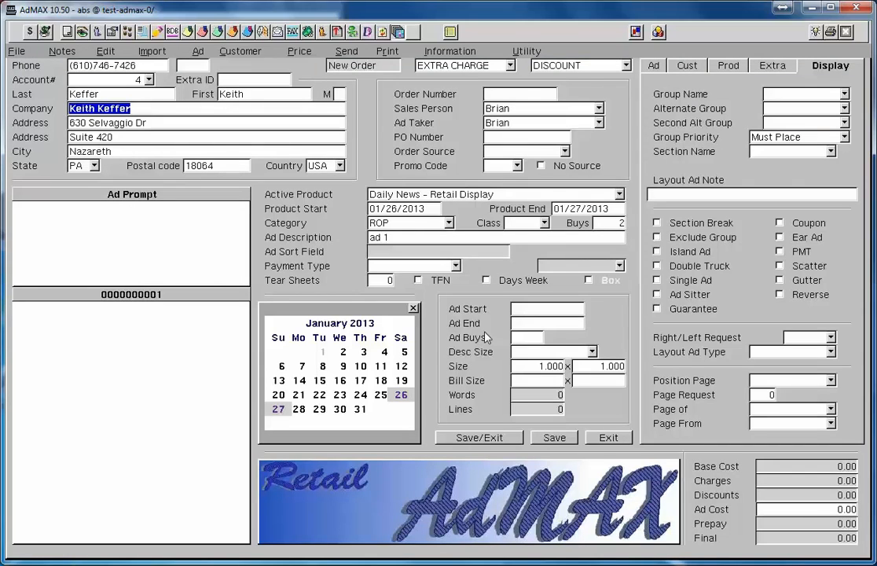
Set the copy's description to "ad 2", save and exit, and select it among today's ads.
{"action": "left_click", "coordinate": [414, 239]}
{"action": "left_click", "coordinate": [415, 240]}
{"action": "key", "text": "BackSpace"}
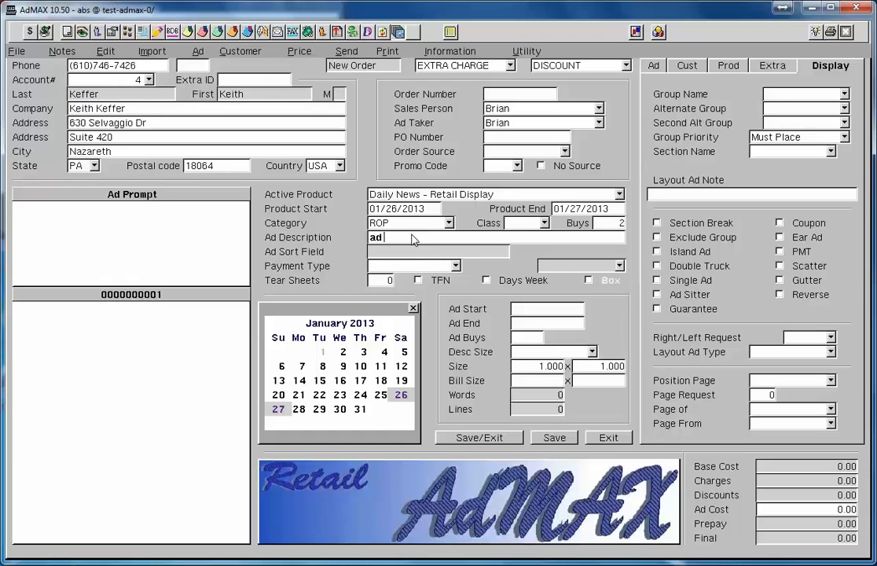
{"action": "type", "text": "2"}
{"action": "key", "text": "Tab"}
{"action": "left_click", "coordinate": [494, 437]}
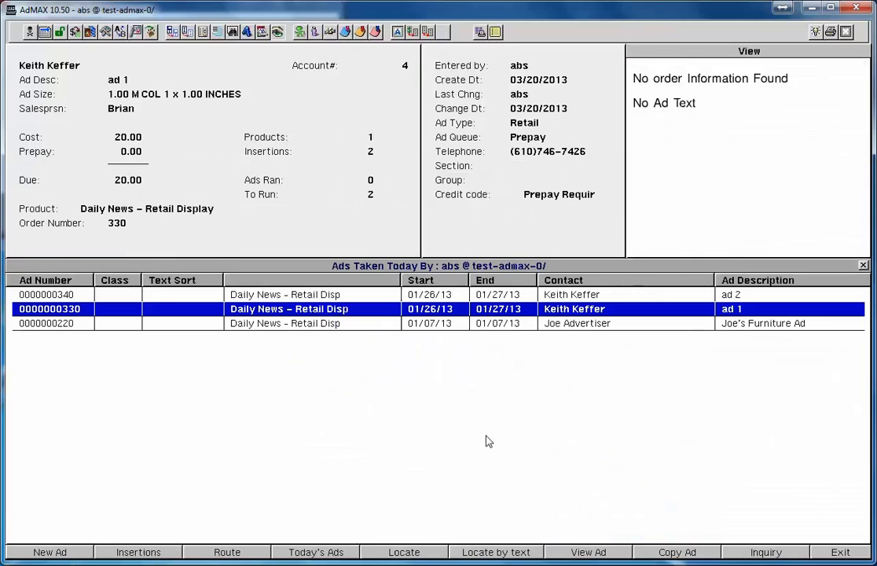
{"action": "left_click", "coordinate": [395, 295]}
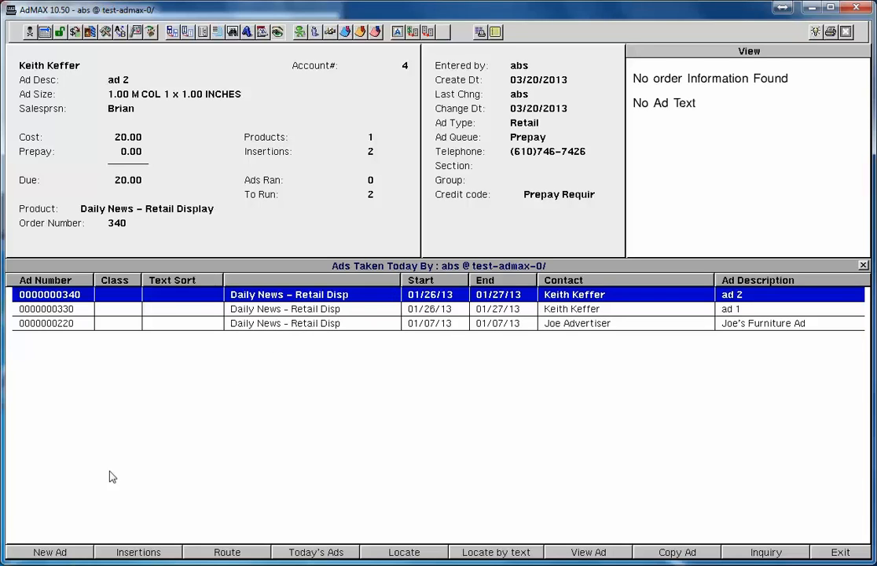
Start a new ad and fill it by duplicating the last ad written.
{"action": "left_click", "coordinate": [50, 553]}
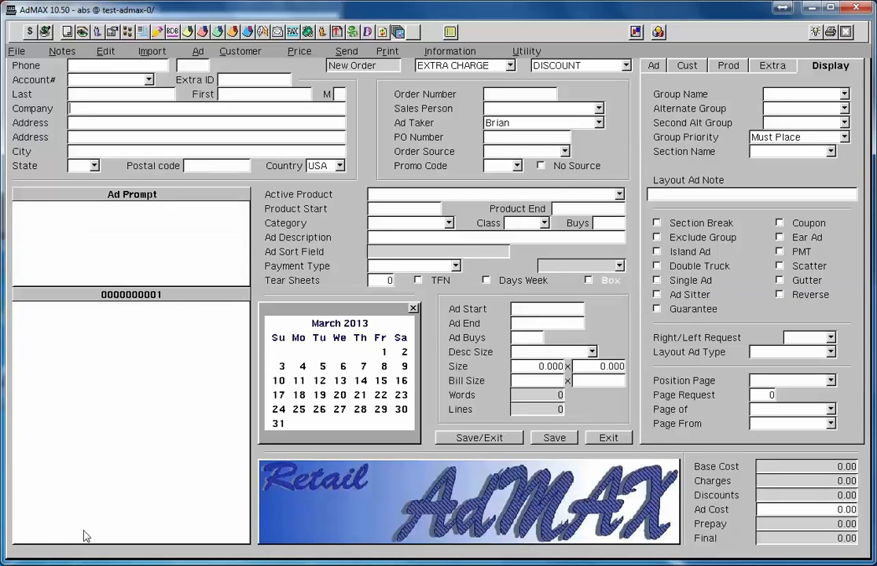
{"action": "left_click", "coordinate": [17, 51]}
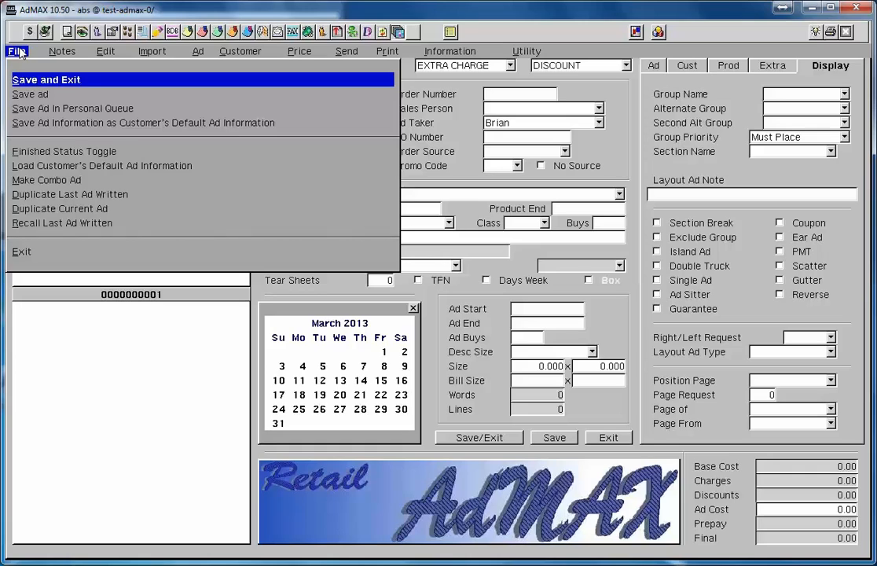
{"action": "left_click", "coordinate": [52, 194]}
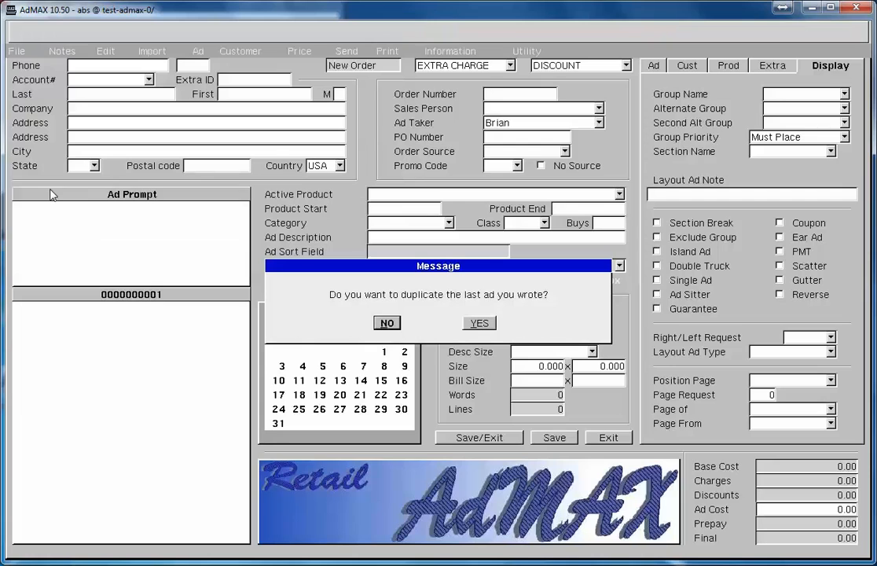
{"action": "left_click", "coordinate": [488, 327]}
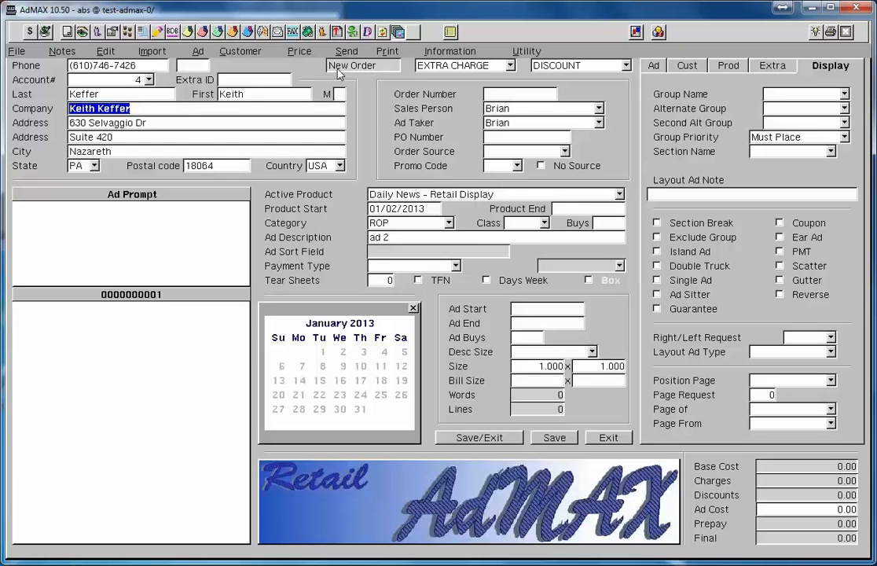
Set the ad description to "ad 3" and schedule insertions for January 21 through 24, 2013.
{"action": "left_click", "coordinate": [416, 240]}
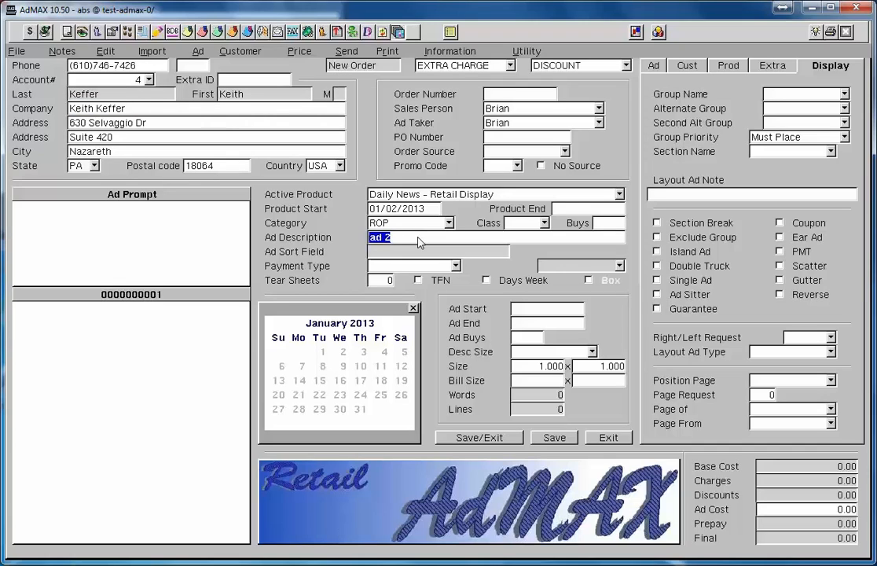
{"action": "left_click", "coordinate": [420, 243]}
{"action": "key", "text": "BackSpace"}
{"action": "type", "text": "3"}
{"action": "key", "text": "Tab"}
{"action": "left_click", "coordinate": [368, 370]}
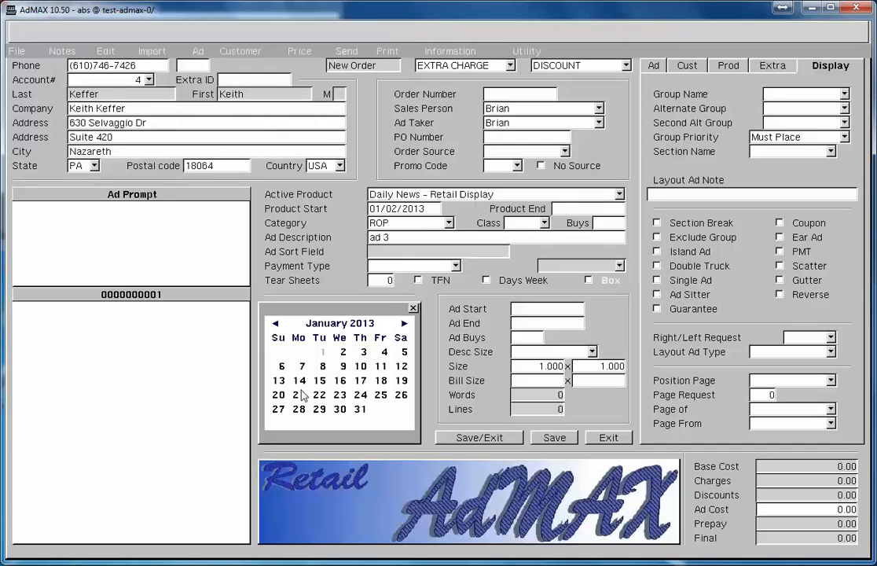
{"action": "left_click_drag", "start_coordinate": [303, 400], "coordinate": [358, 399]}
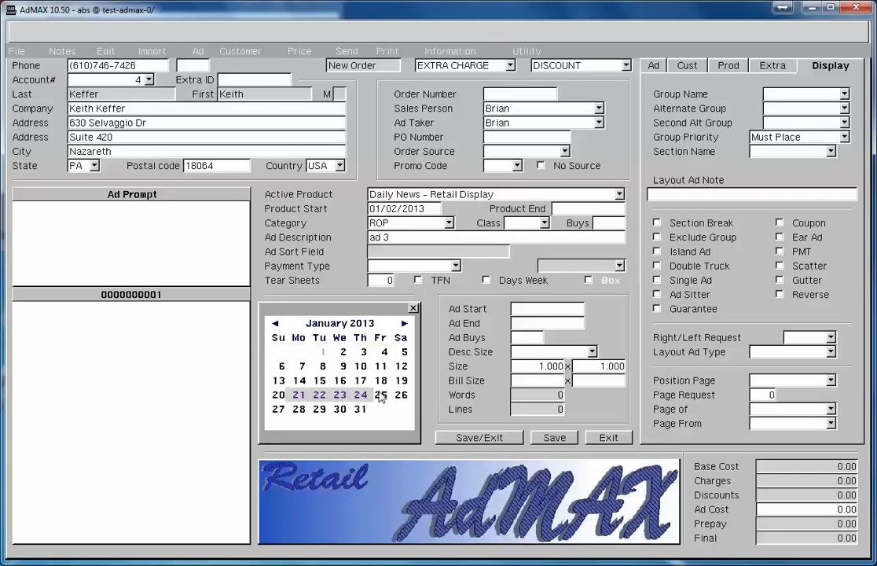
{"action": "left_click", "coordinate": [362, 395]}
Cost "ad 3", save and exit it, and select it among today's ads.
{"action": "left_click", "coordinate": [44, 33]}
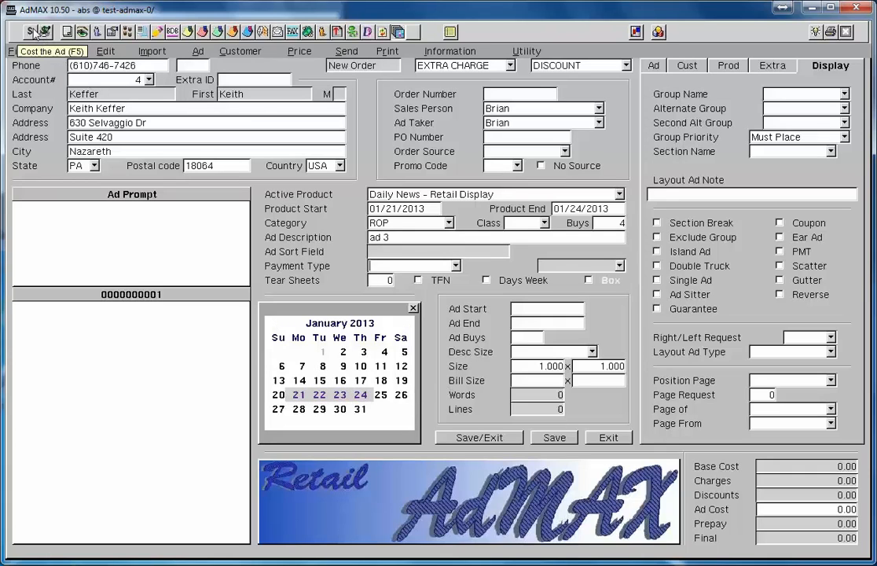
{"action": "left_click", "coordinate": [491, 438]}
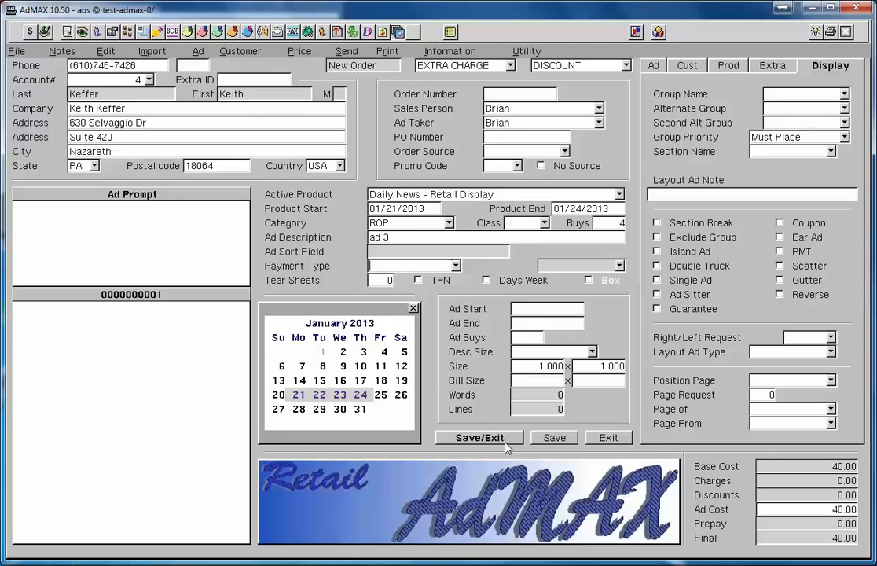
{"action": "left_click", "coordinate": [386, 296]}
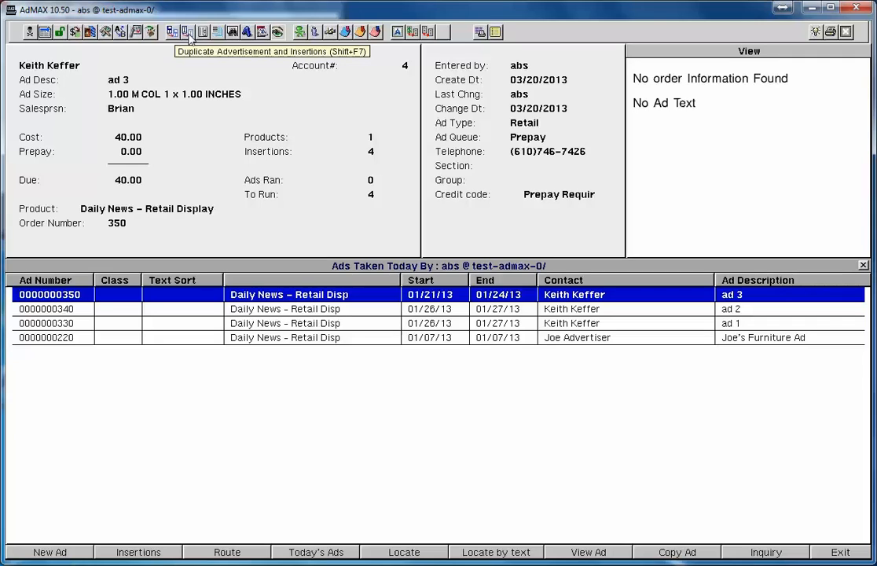
Start a new blank ad and bring up its commands for duplicating or recalling ads.
{"action": "left_click", "coordinate": [50, 552]}
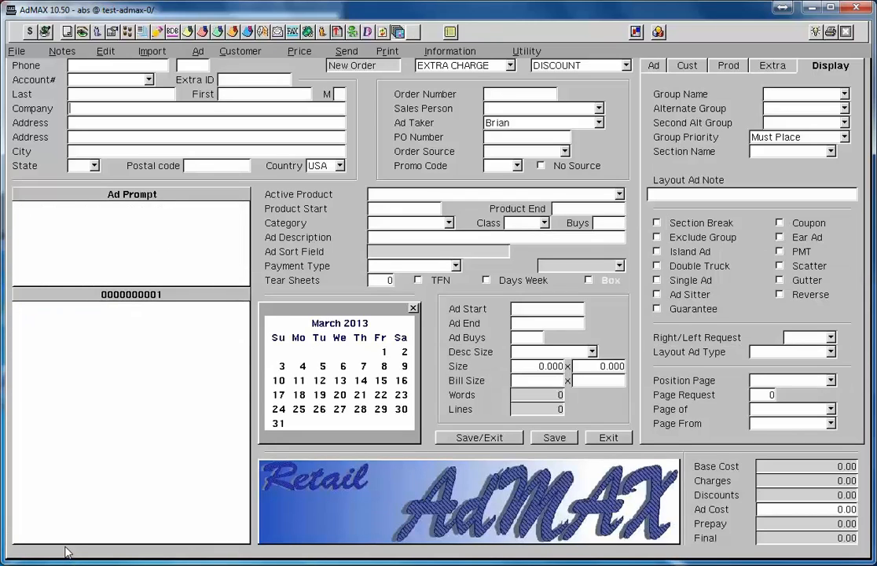
{"action": "left_click", "coordinate": [15, 51]}
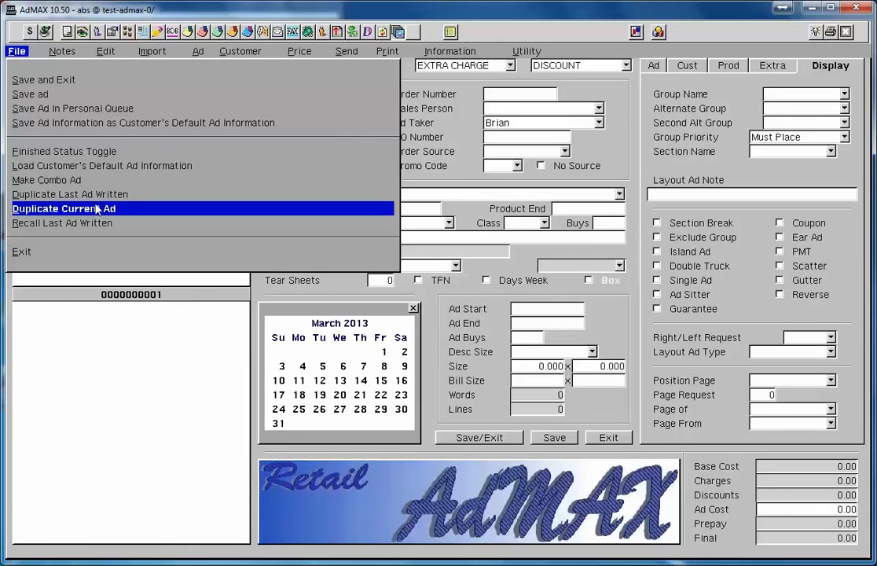